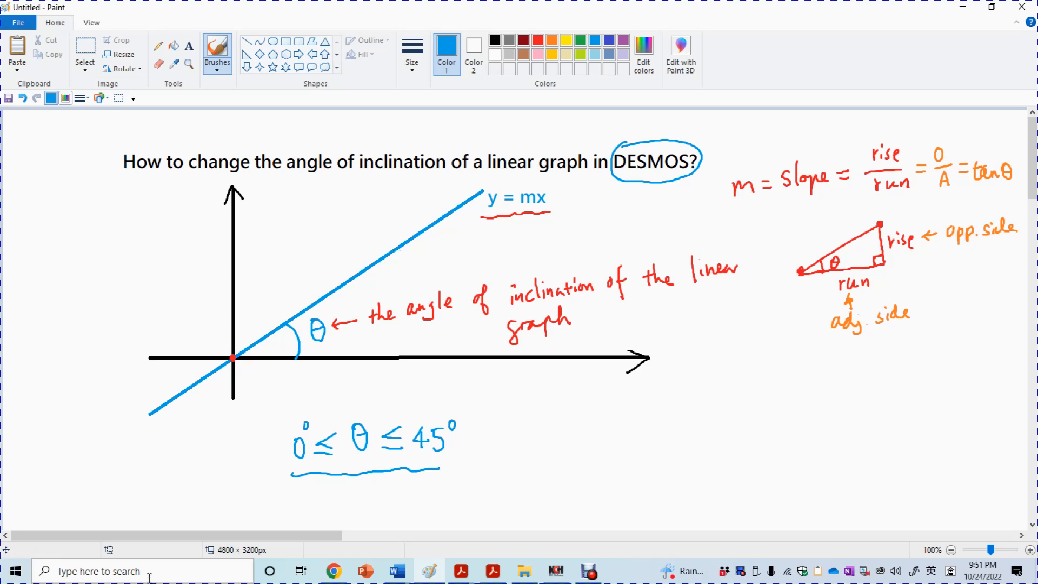
Switch to the Desmos graphing calculator and add a note starting with "Angle" above the empty expression.
click(334, 572)
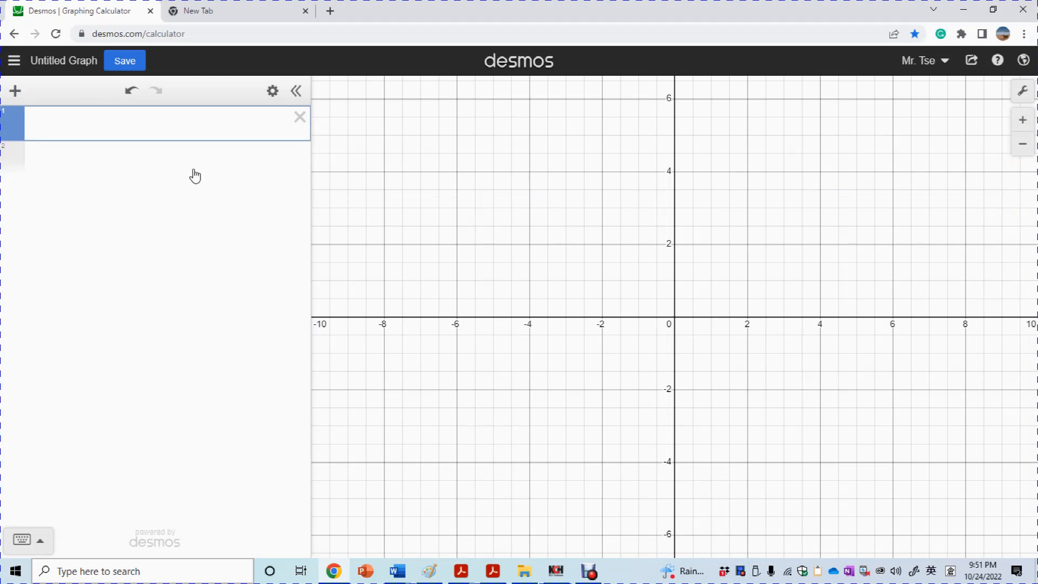
click(14, 60)
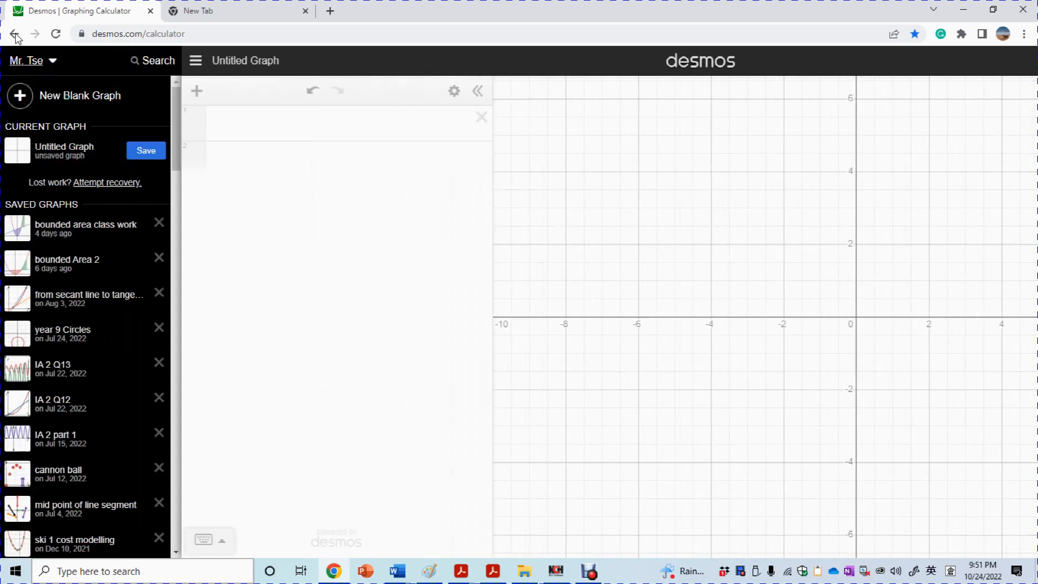
click(311, 105)
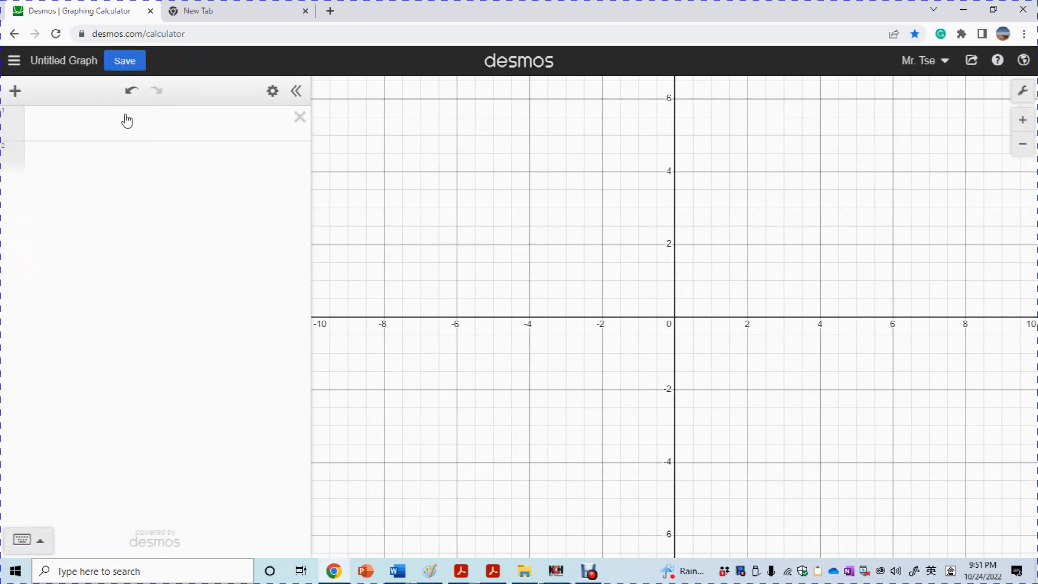
click(16, 90)
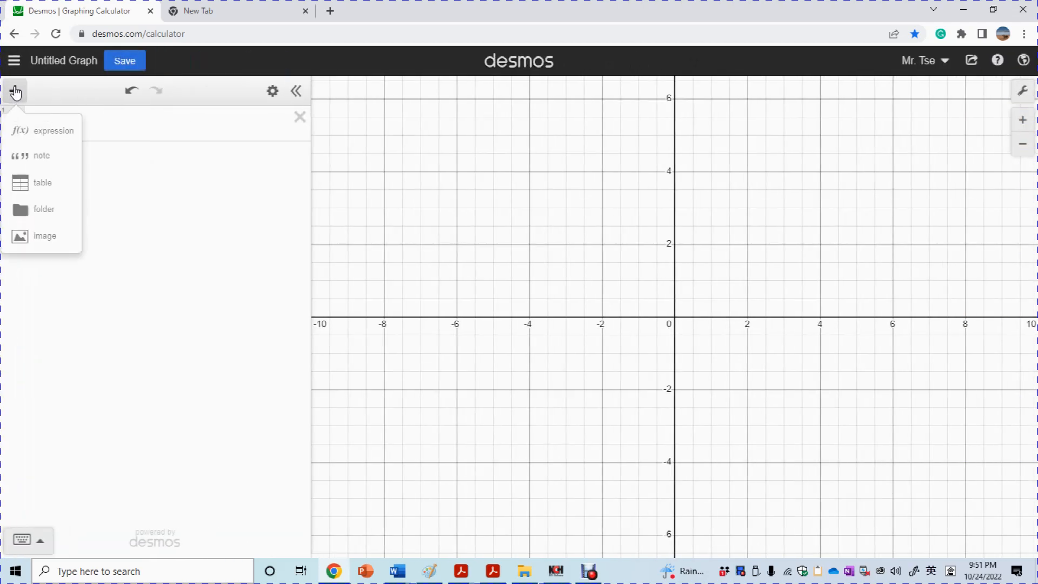
click(20, 162)
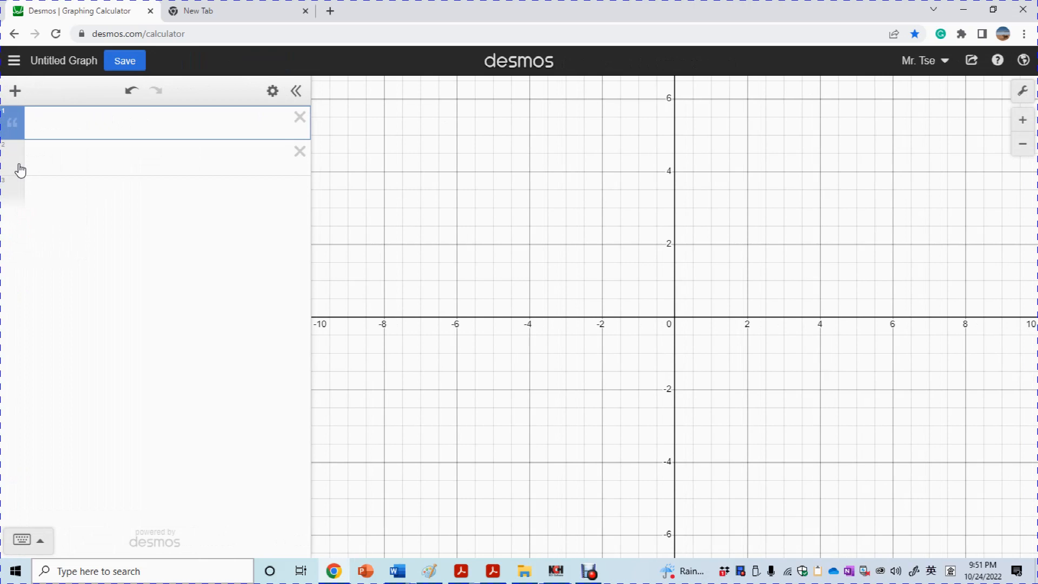
text(Angle)
Complete the note as "Angle of inclination = q" and define q = 0 in the expression below it.
click(64, 165)
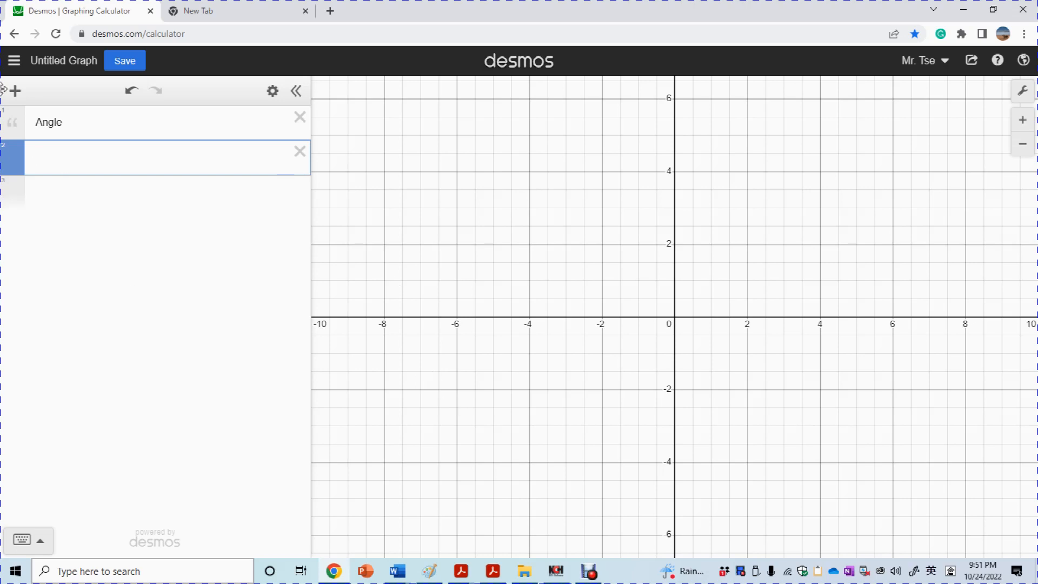
text(q)
click(120, 111)
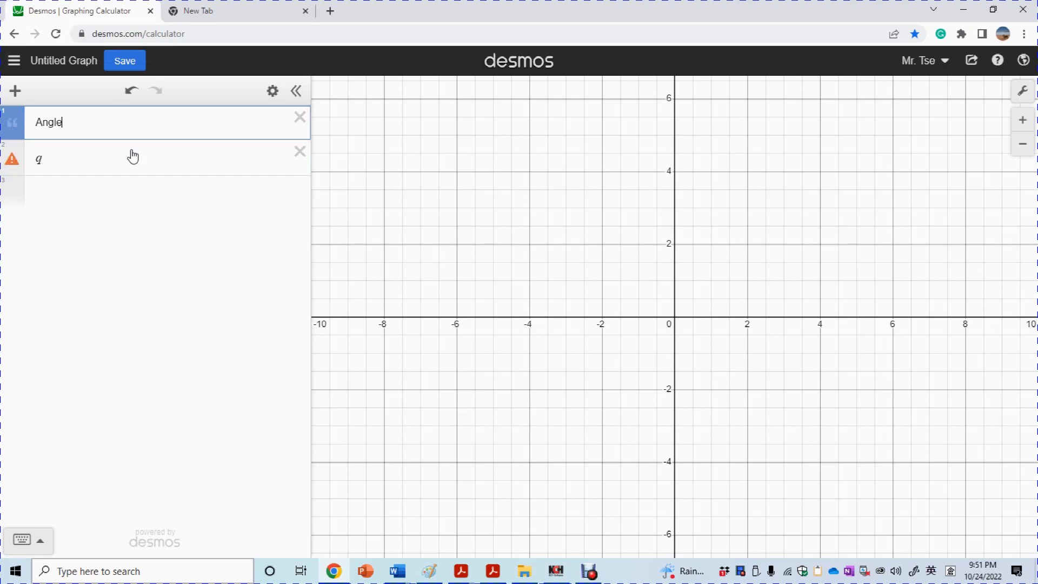
text(of inclination = q)
click(112, 158)
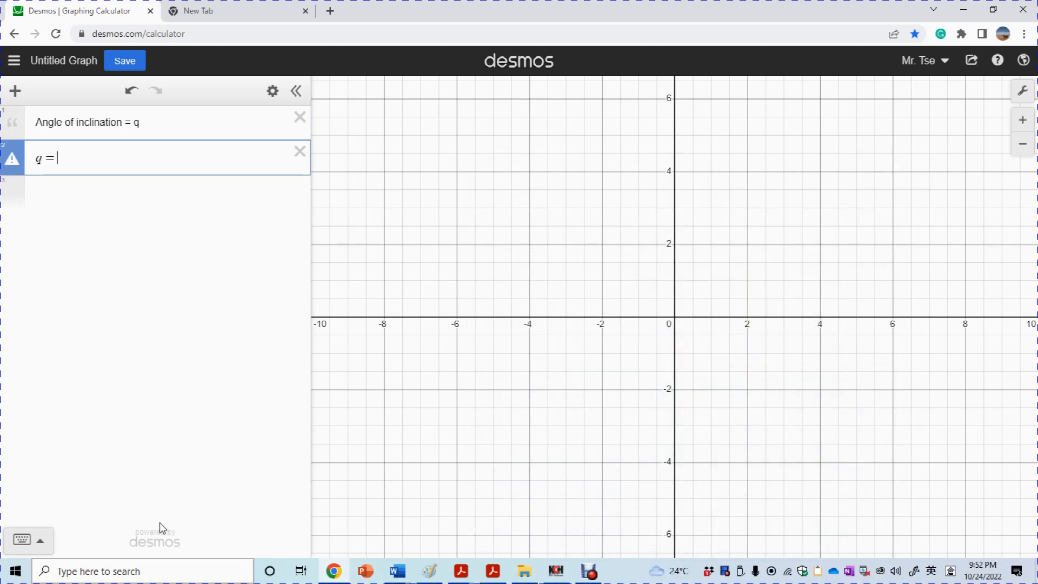
text(0)
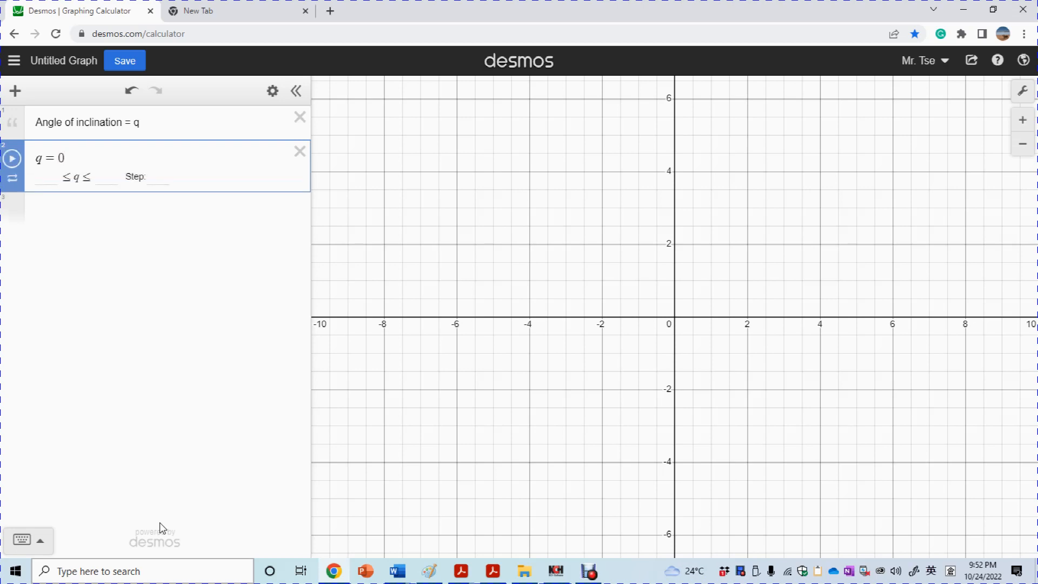
Limit the q slider to the range 0 to 45 with a step of 1.
click(47, 176)
text(0)
click(118, 176)
text(45)
click(169, 180)
text(1)
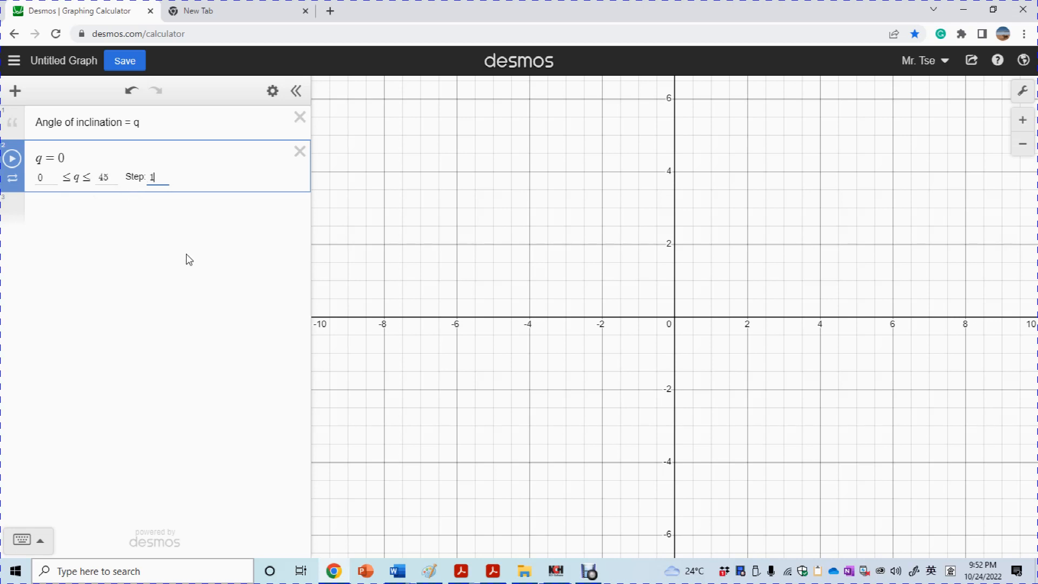
Set the calculator's angle unit to degrees in the graph settings.
click(1017, 120)
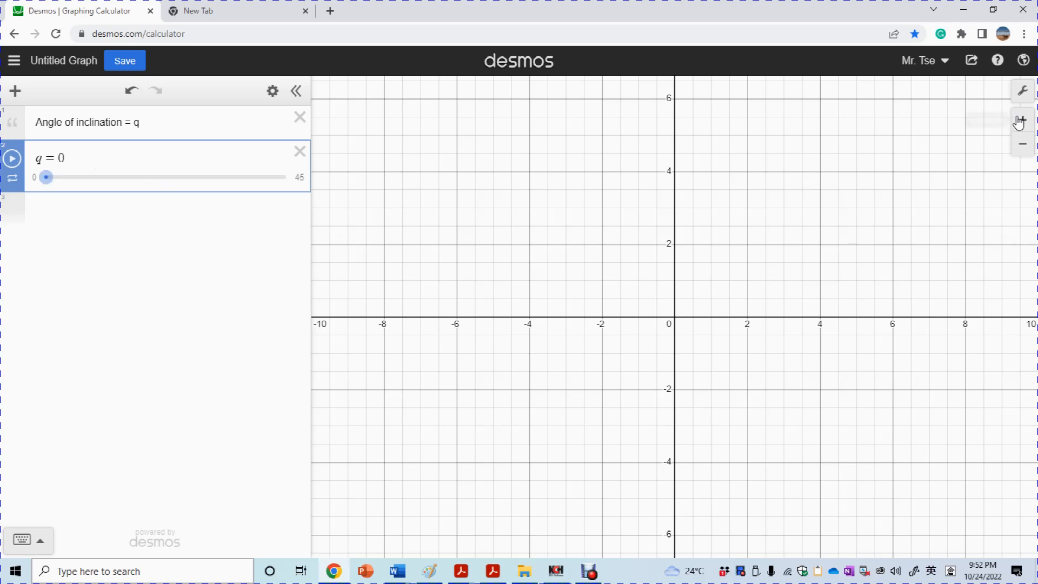
click(1023, 93)
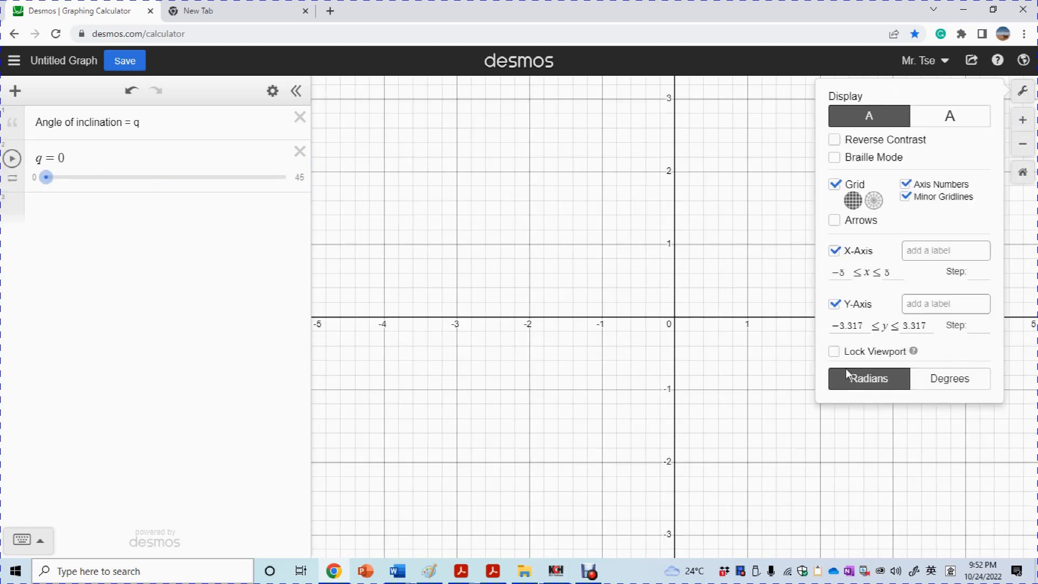
click(947, 381)
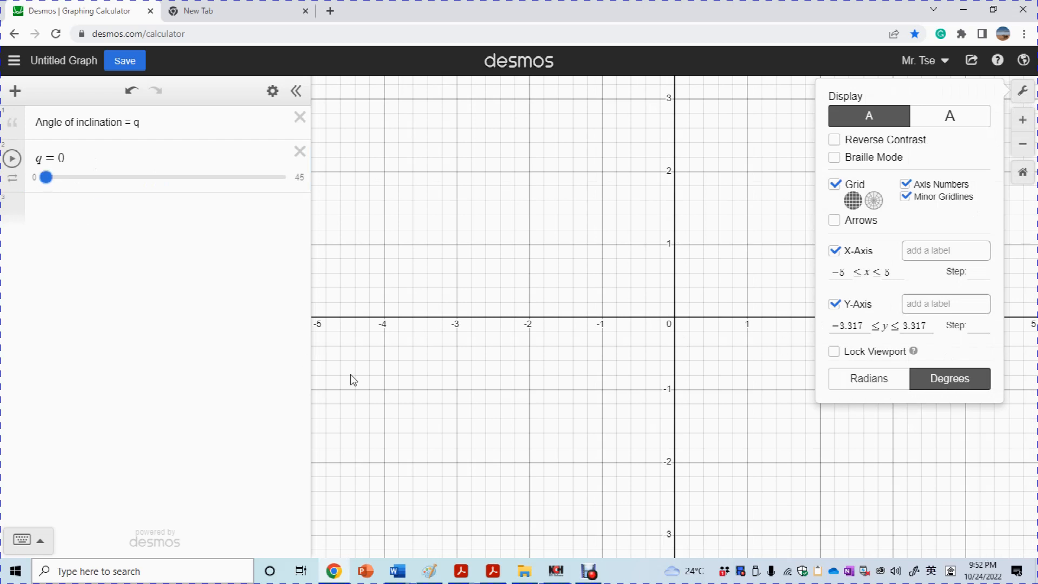
click(372, 261)
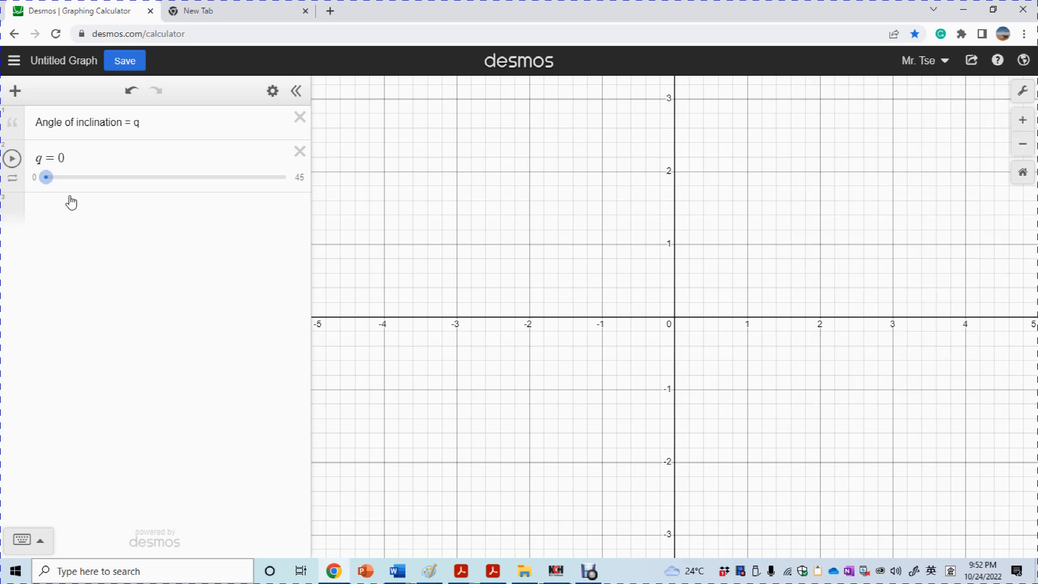
Raise q to 43 with its slider and add the expression m = tan q below it.
drag(51, 185, 297, 190)
click(298, 182)
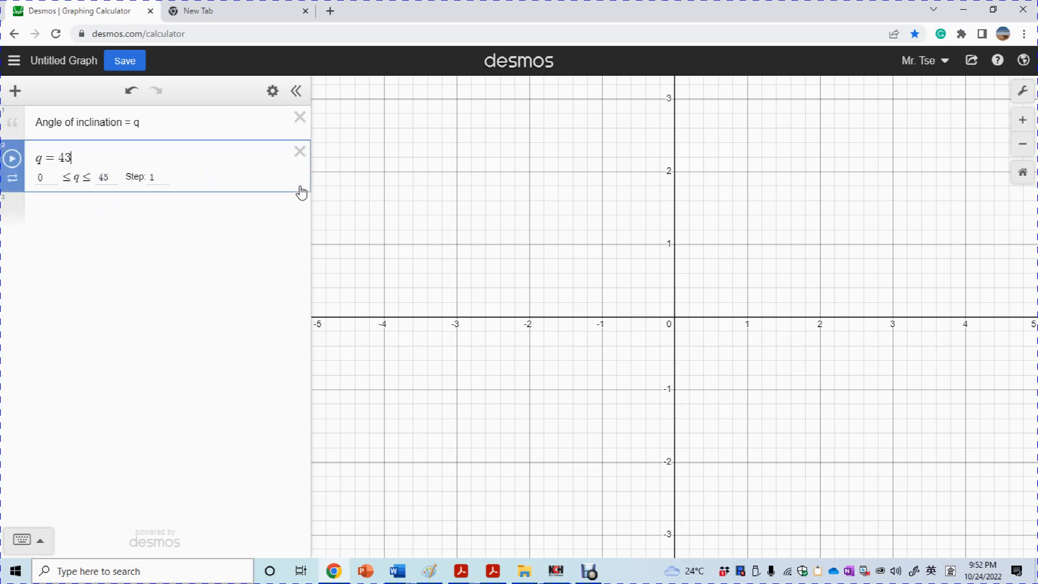
click(112, 221)
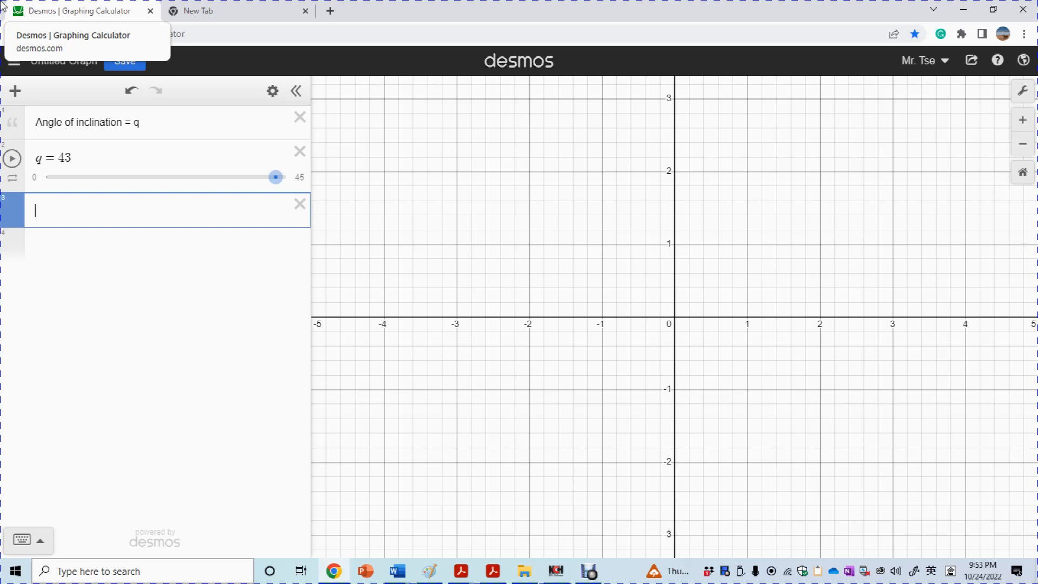
text(m = )
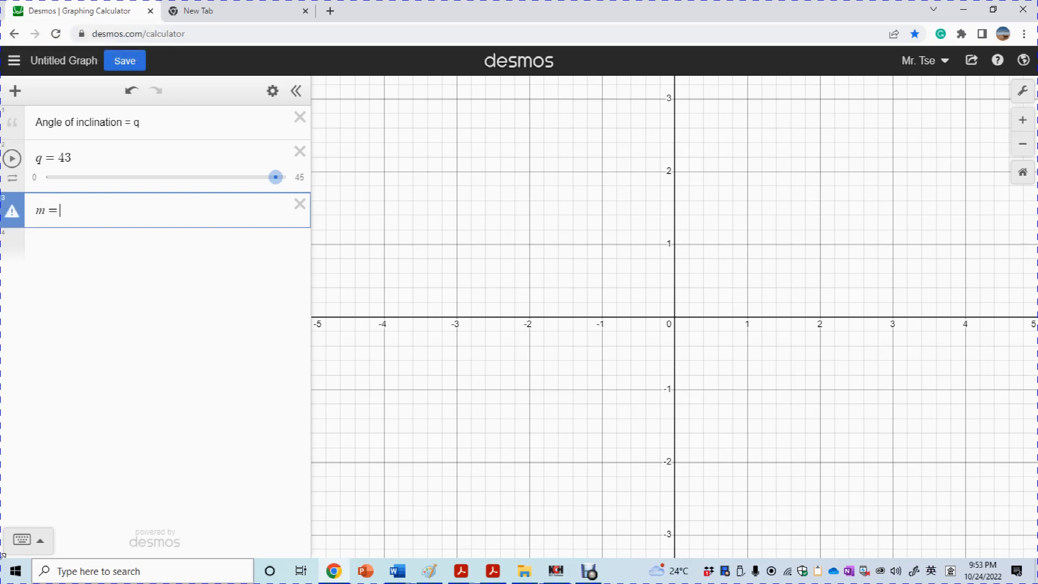
text(tan q)
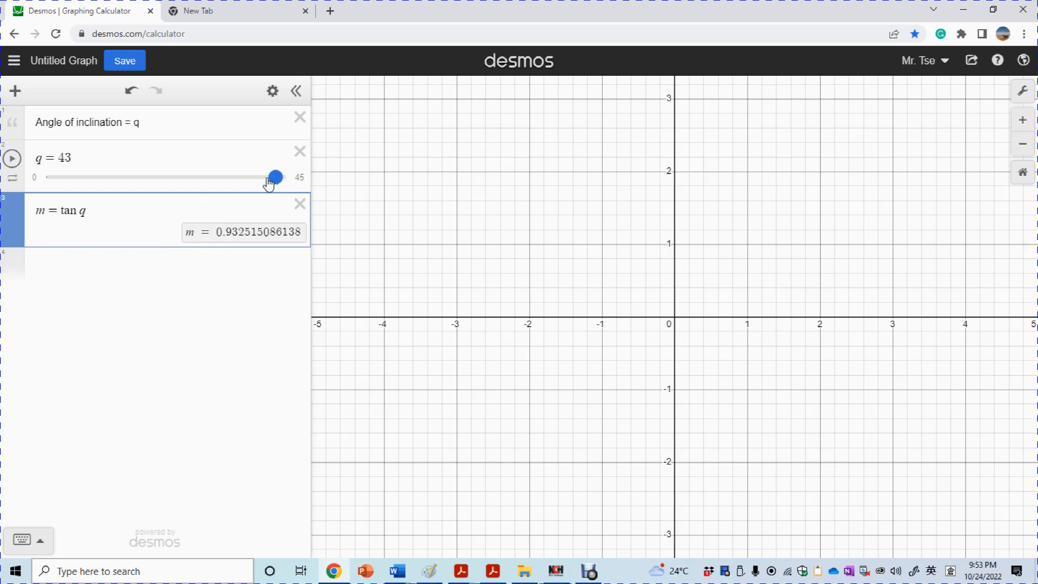
Run the q slider up to 45 and back down to 0 to test the slope m.
drag(270, 177, 317, 216)
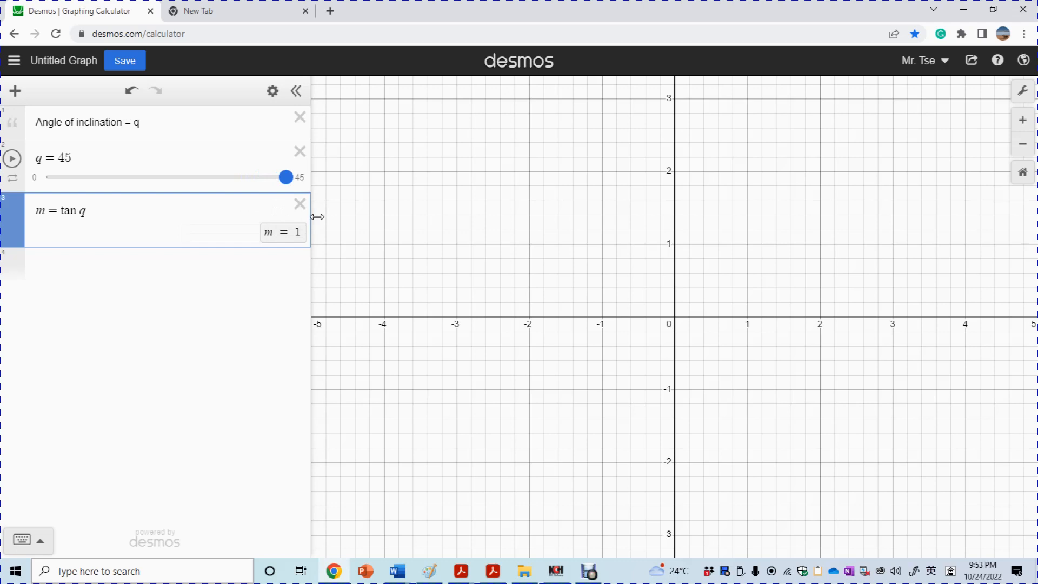
drag(317, 217, 46, 266)
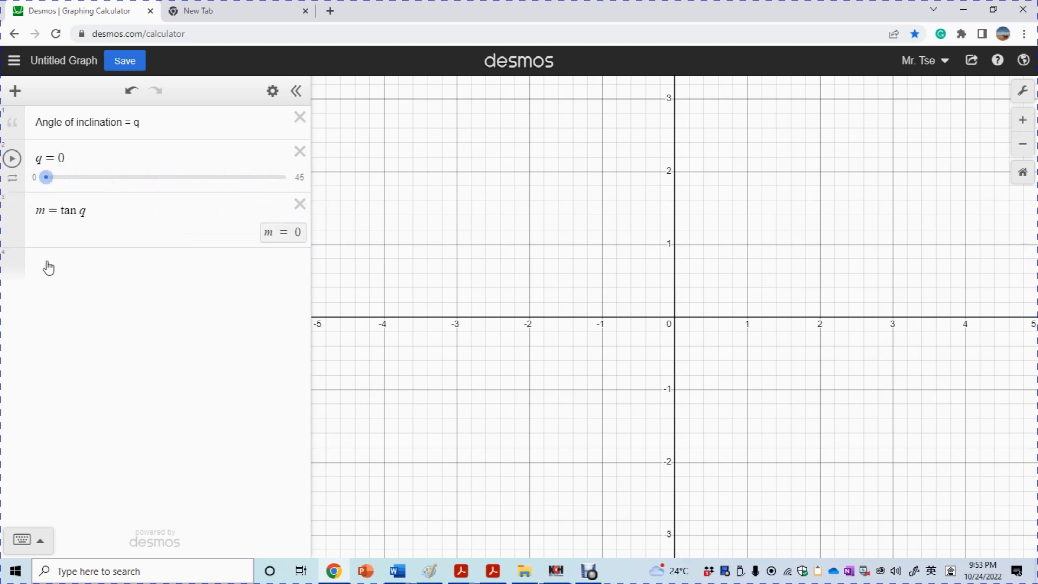
Graph the line y = mx in a new expression and rewrite it as f(x) = mx.
click(60, 269)
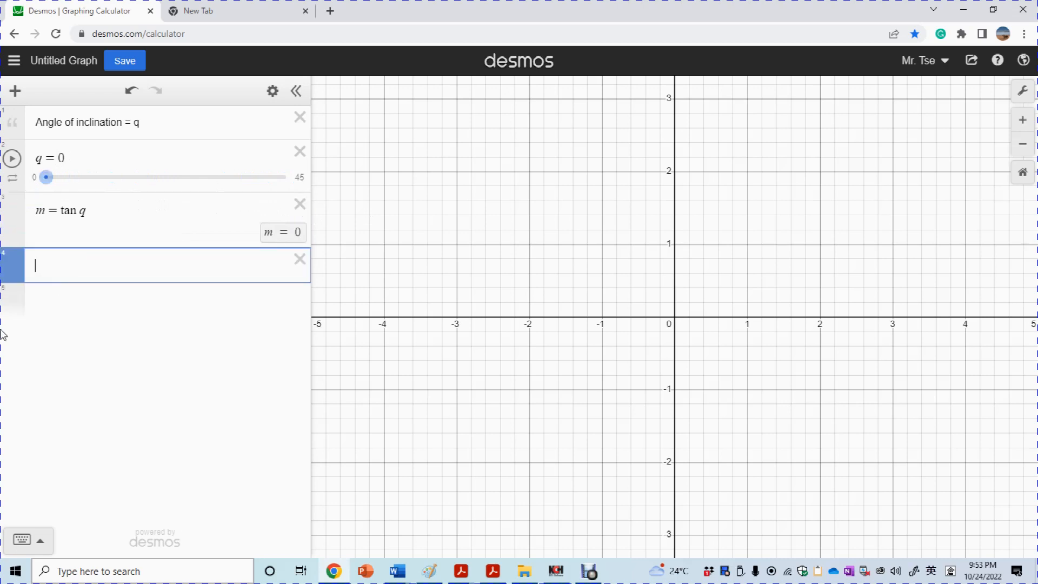
text(y = mx)
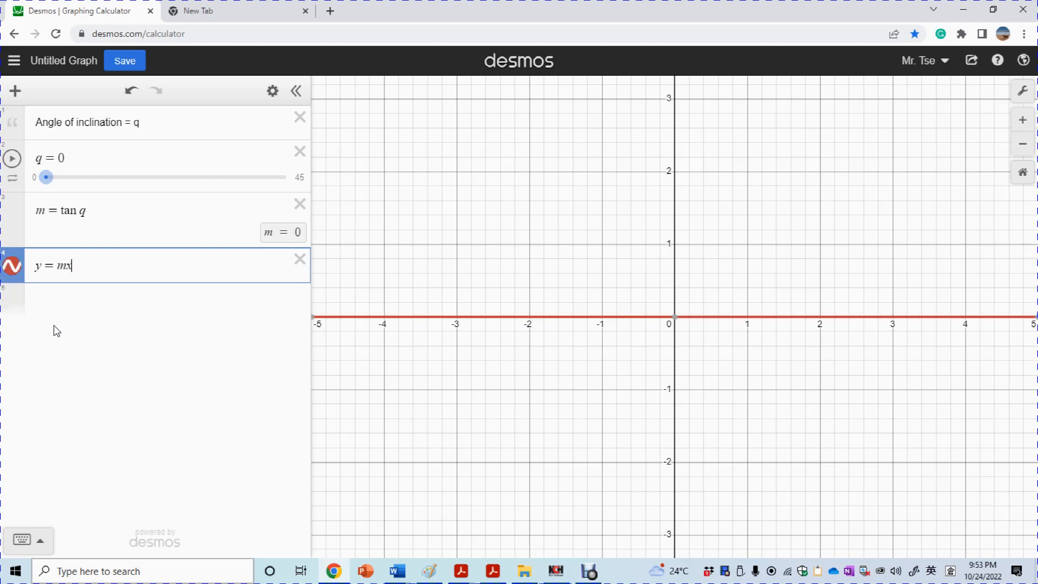
click(43, 272)
key(BackSpace)
text(f(x))
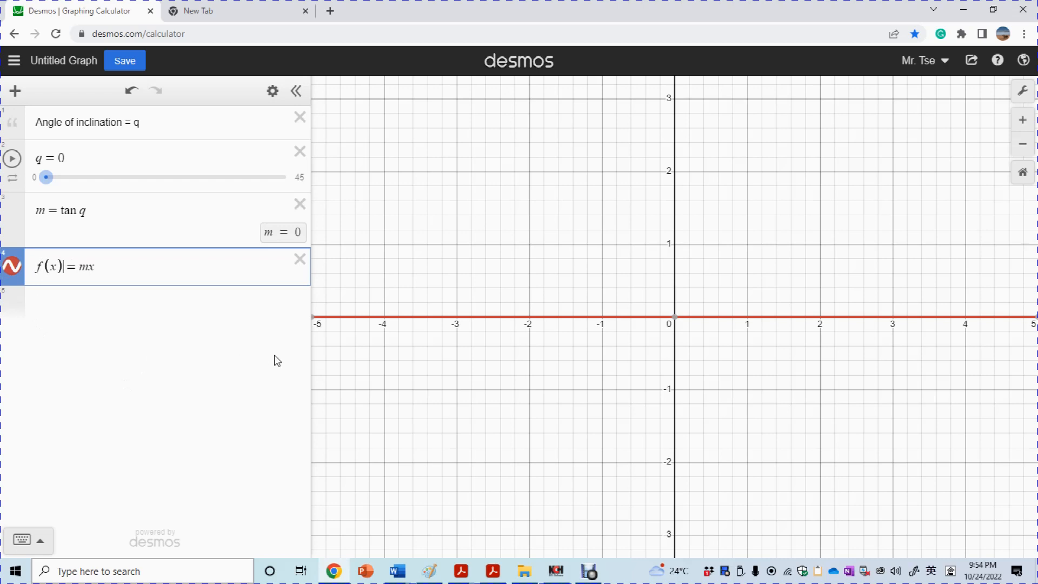
click(188, 320)
click(126, 281)
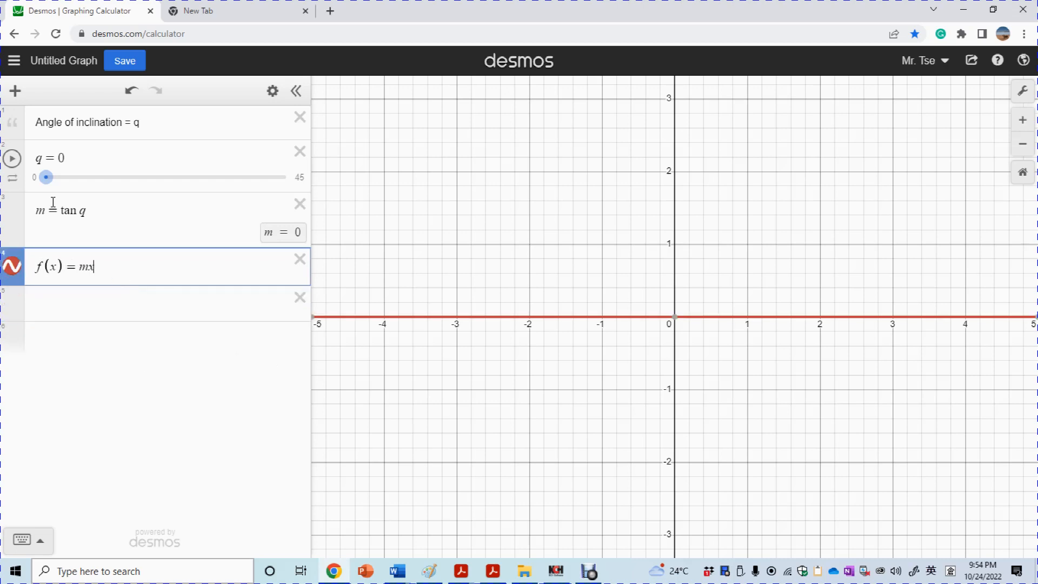
Vary q slightly above 0 with its slider to check the line's inclination, and return it to 0.
drag(46, 177, 59, 225)
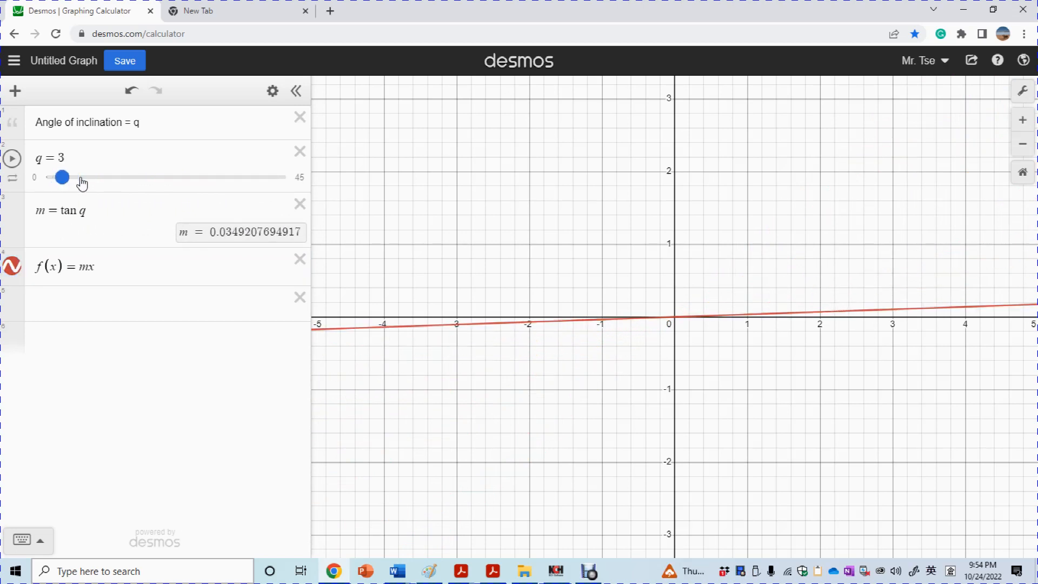
drag(76, 178, 47, 198)
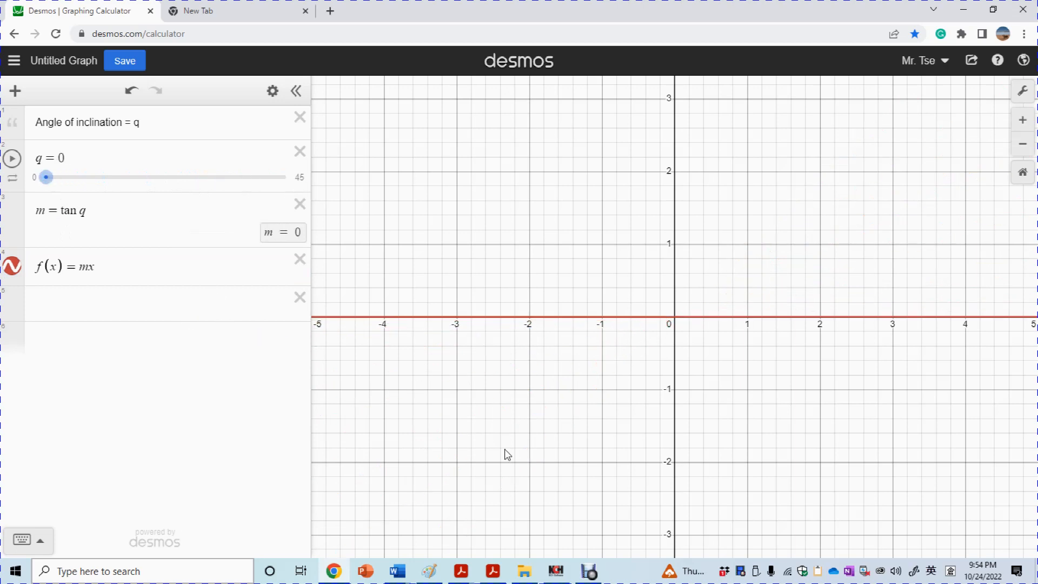
mouse_move(591, 576)
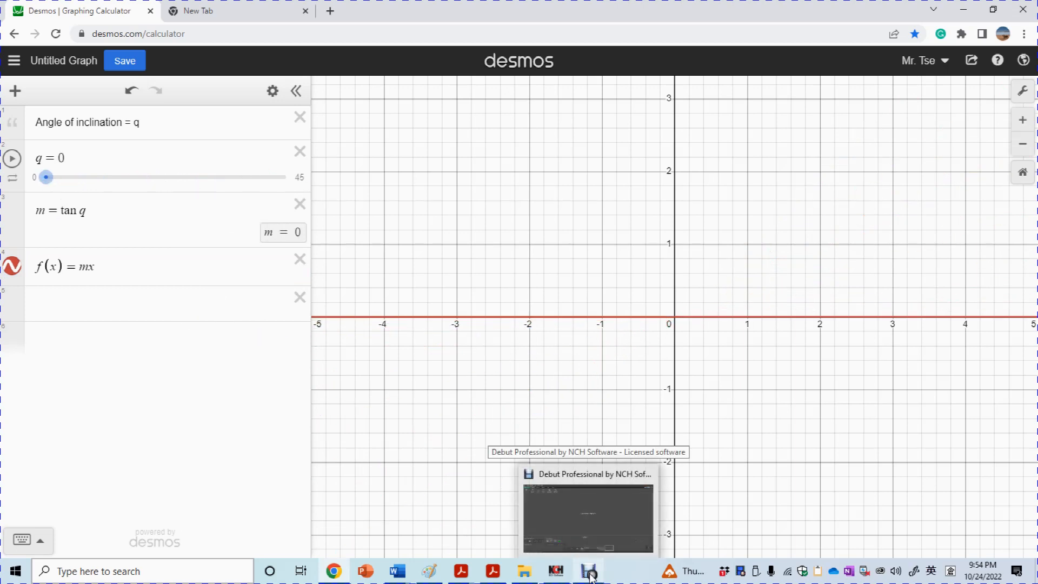